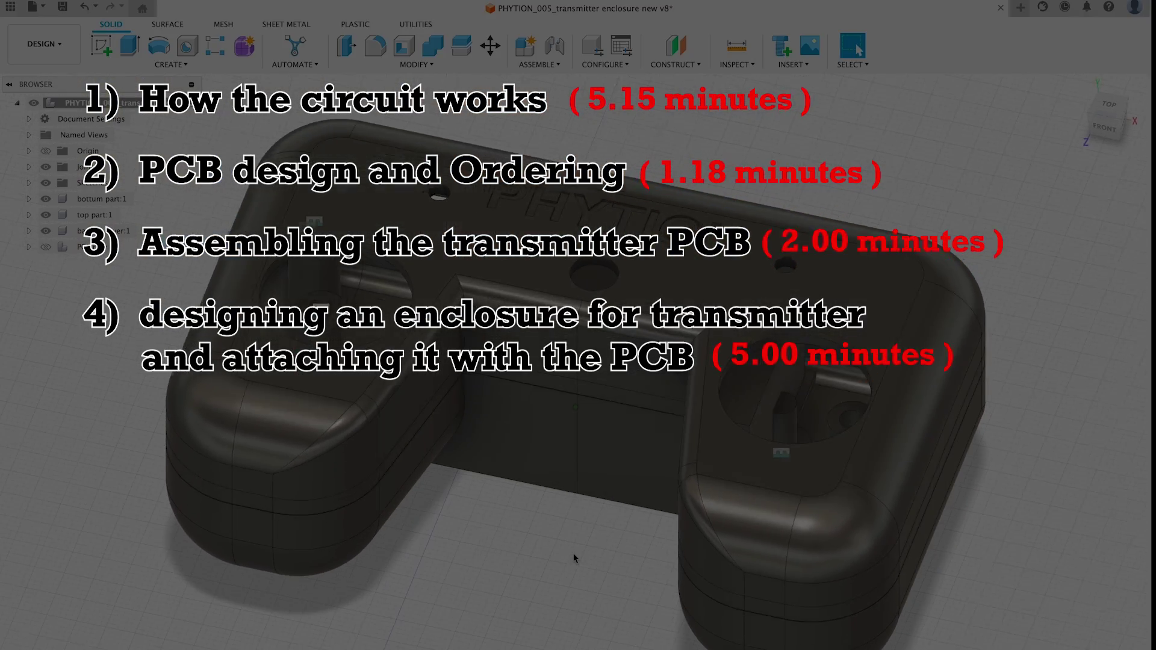
# Step: Hide the top part of the transmitter enclosure and show the PCB inside it
pyautogui.click(46, 215)
pyautogui.click(45, 247)
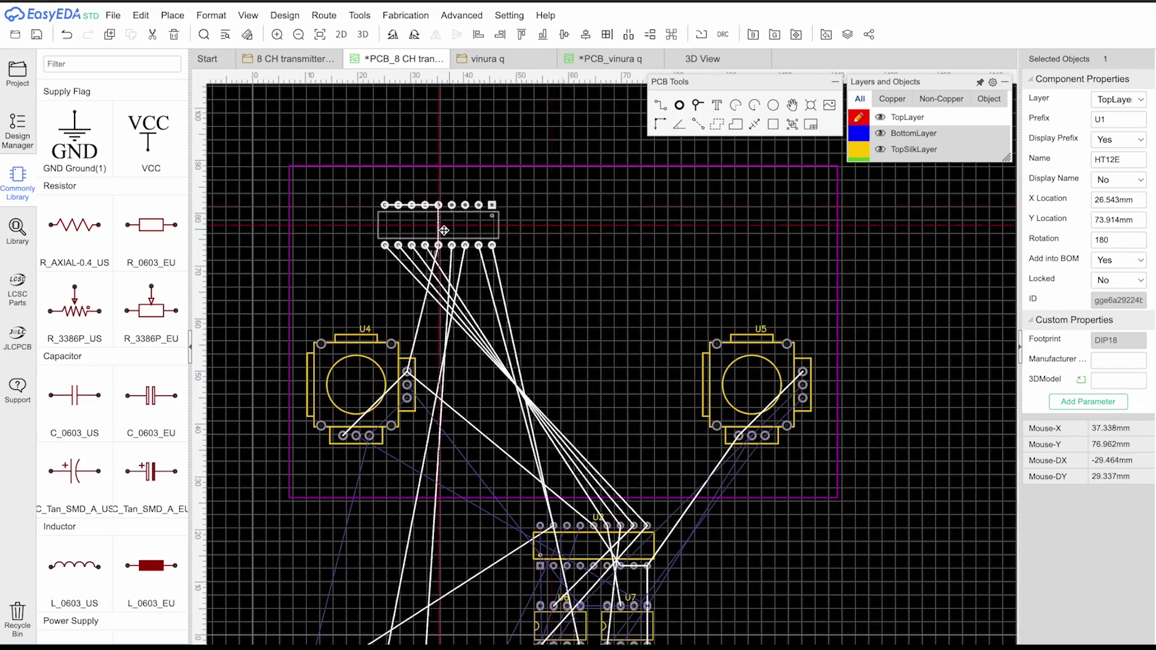
# Step: Place the HT12E encoder and the STX882 transmitter module inside the board outline, above the two joysticks
pyautogui.moveTo(444, 227); pyautogui.dragTo(677, 225)
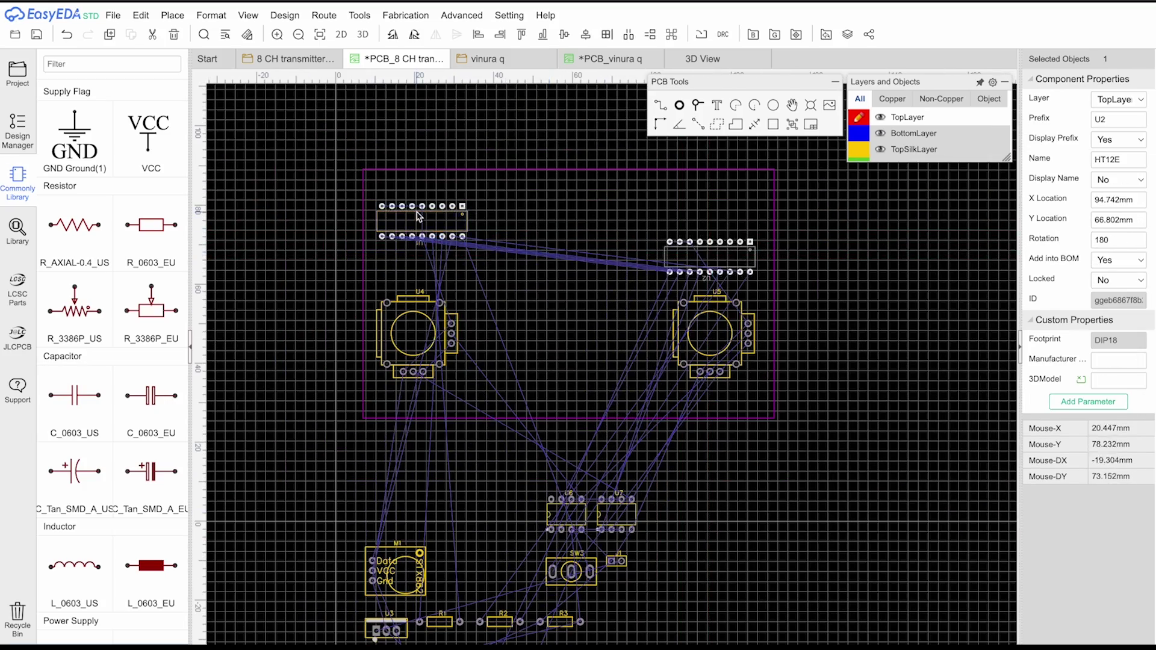
pyautogui.click(602, 265)
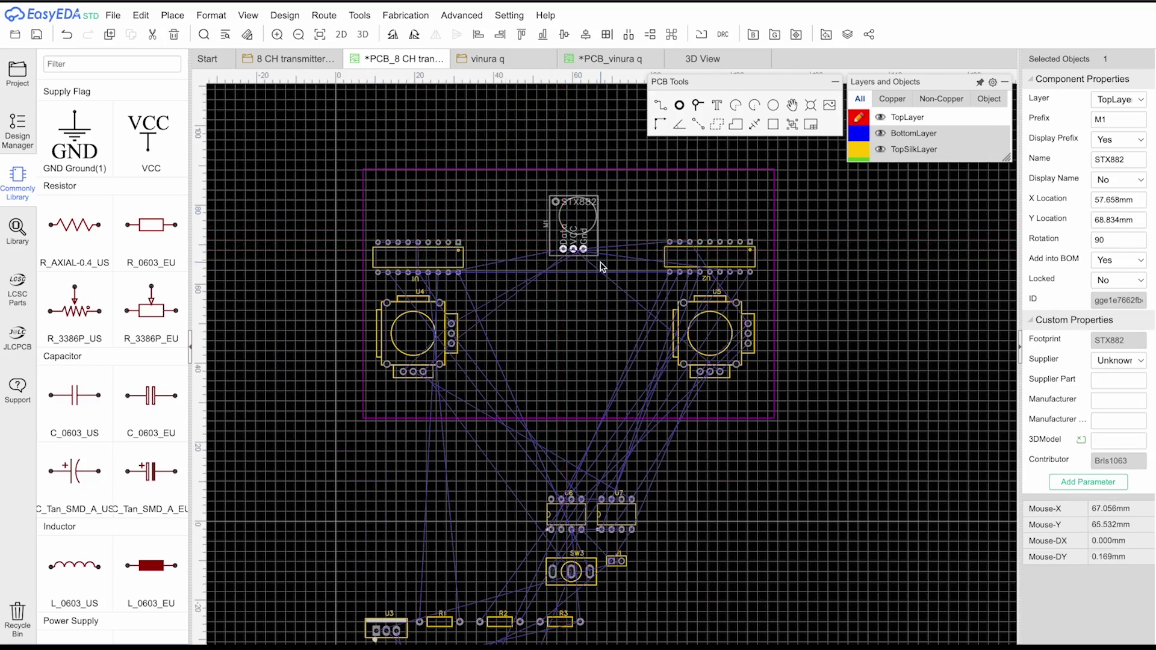
pyautogui.moveTo(602, 265); pyautogui.dragTo(596, 247)
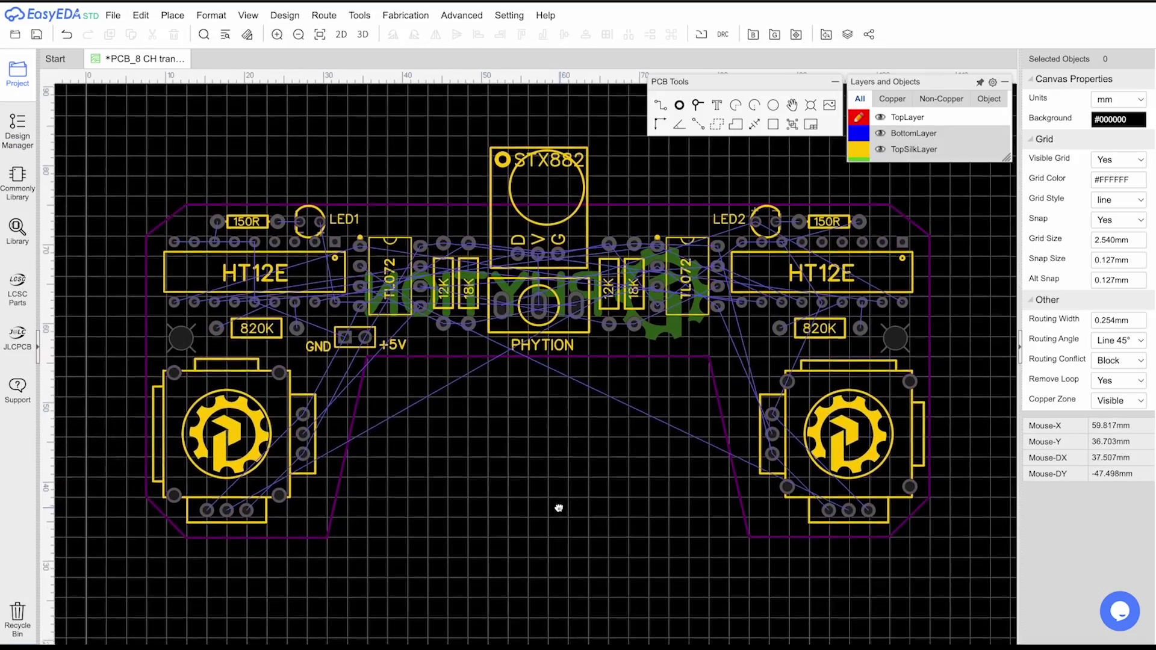
# Step: Run the auto router on the transmitter board
pyautogui.click(324, 16)
pyautogui.click(343, 31)
pyautogui.click(726, 494)
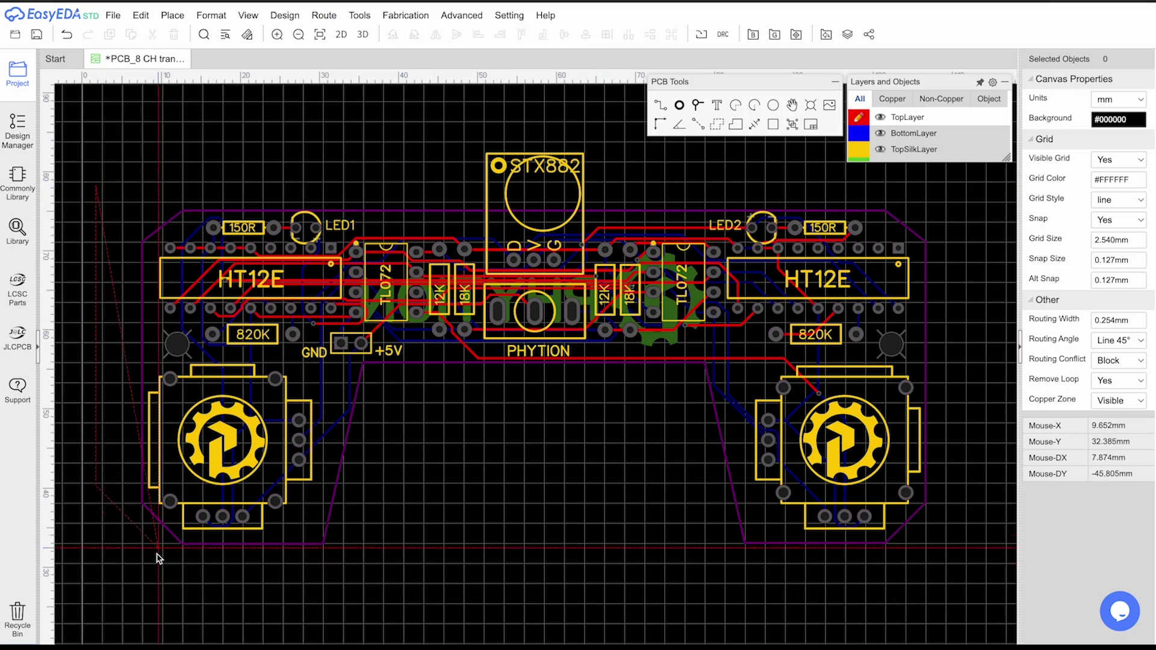
# Step: Outline a top-layer copper area around the whole transmitter board
pyautogui.click(159, 559)
pyautogui.click(962, 546)
pyautogui.click(964, 223)
pyautogui.doubleClick(931, 186)
# Step: Outline a bottom-layer copper area around the whole transmitter board and return to the top layer
pyautogui.press('b')
pyautogui.click(736, 123)
pyautogui.click(630, 269)
pyautogui.click(106, 173)
pyautogui.click(135, 588)
pyautogui.click(948, 557)
pyautogui.doubleClick(940, 191)
pyautogui.press('t')
# Step: Open the 3D view of the transmitter board and orbit around it to check the layout
pyautogui.moveTo(504, 462); pyautogui.dragTo(492, 478)
pyautogui.click(363, 34)
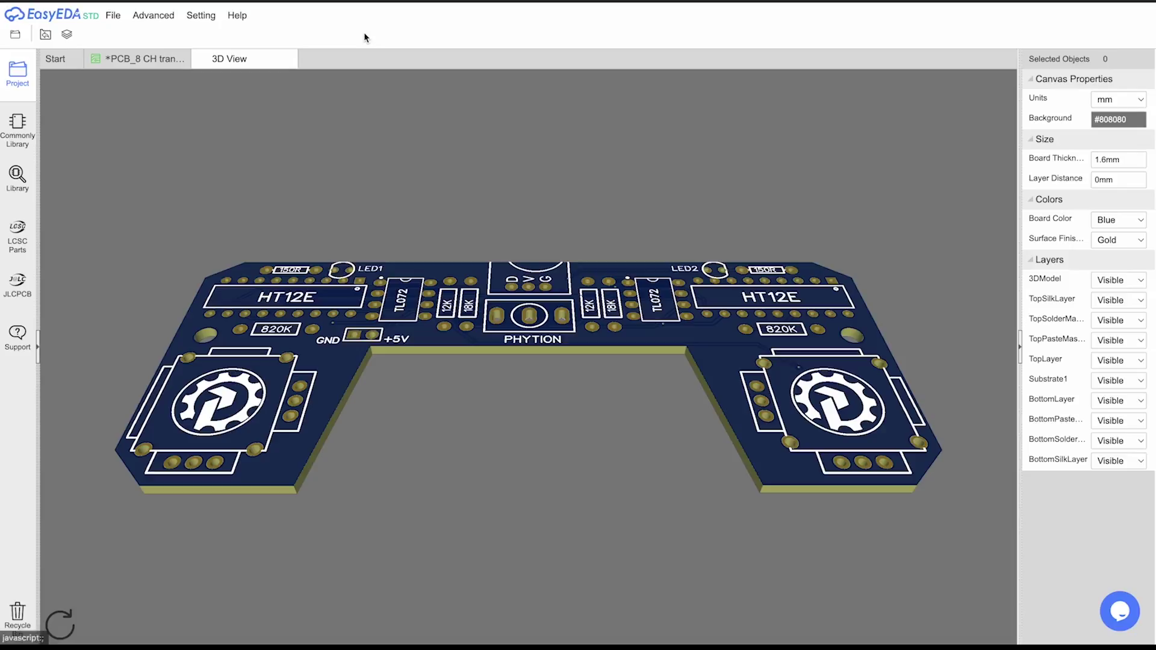
pyautogui.moveTo(489, 435); pyautogui.dragTo(679, 341)
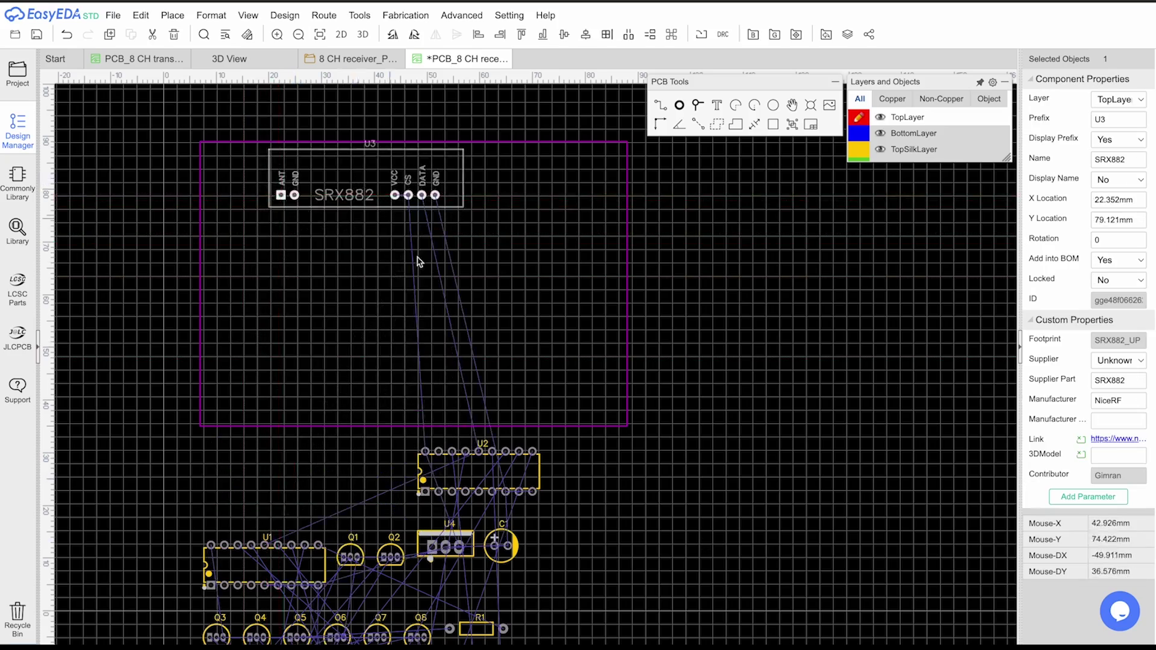
# Step: Arrange components U1, U4 and C1 inside the receiver board outline, below the SRX882 module
pyautogui.moveTo(264, 558); pyautogui.dragTo(269, 264)
pyautogui.moveTo(445, 547); pyautogui.dragTo(392, 245)
pyautogui.moveTo(500, 545); pyautogui.dragTo(476, 243)
pyautogui.scroll(-1, 271, 614)
pyautogui.moveTo(201, 600); pyautogui.dragTo(335, 370)
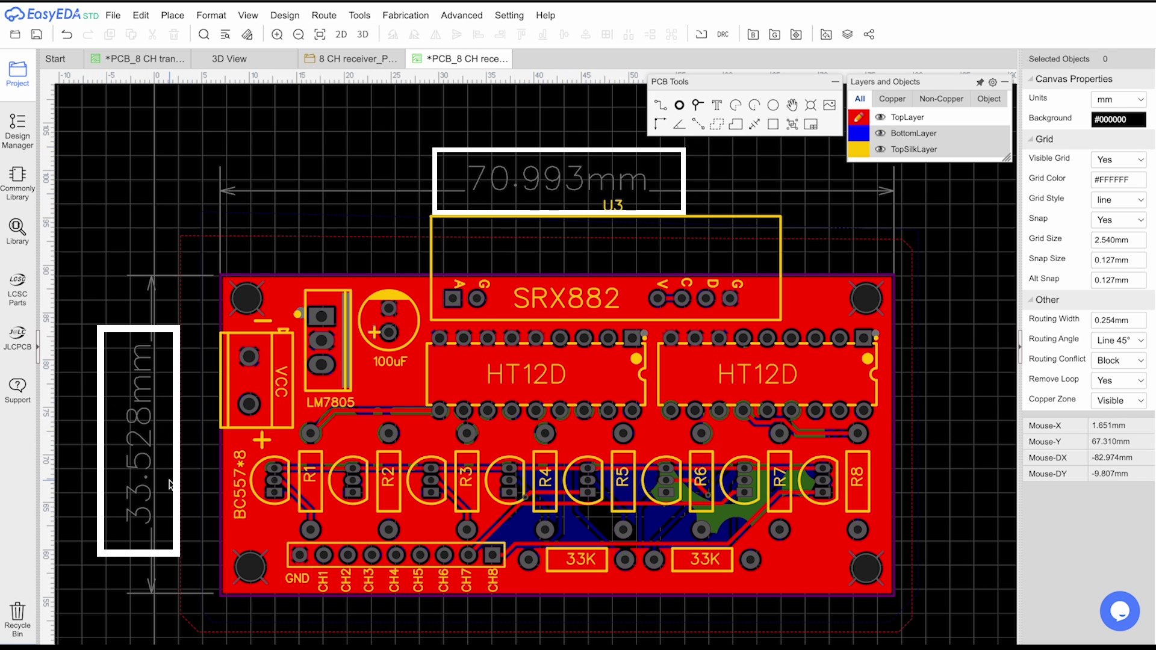
# Step: Inspect the receiver board with its components in the 3D view
pyautogui.click(364, 34)
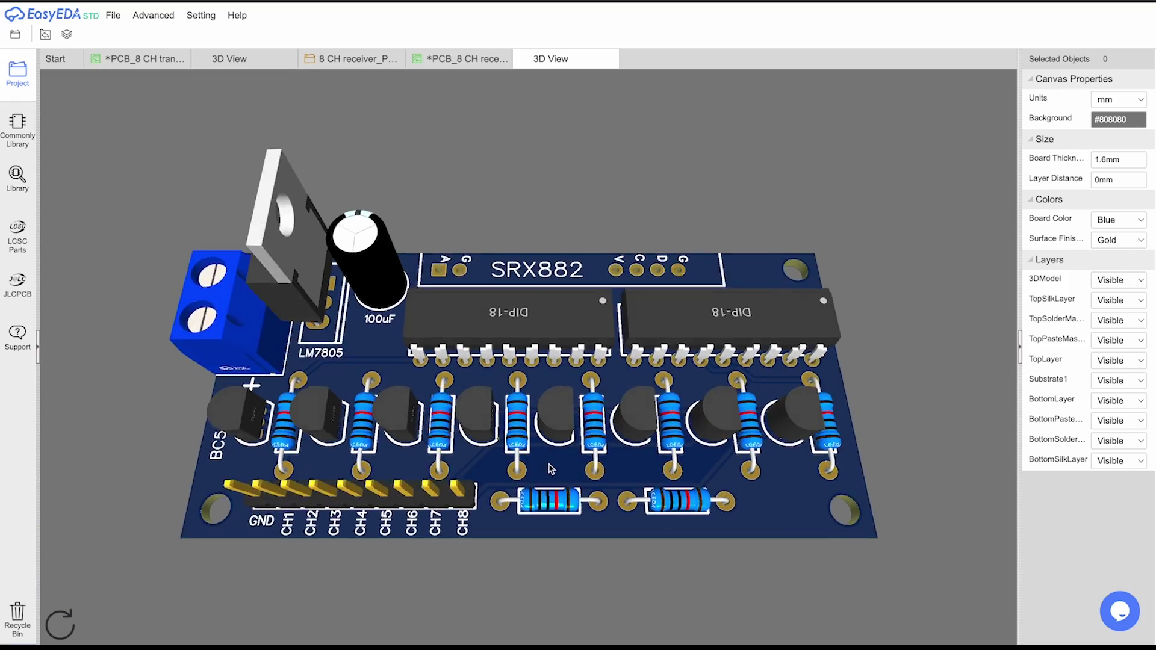
pyautogui.moveTo(550, 403); pyautogui.dragTo(419, 334)
# Step: Generate the PCB fabrication (Gerber) file for the transmitter board
pyautogui.click(113, 15)
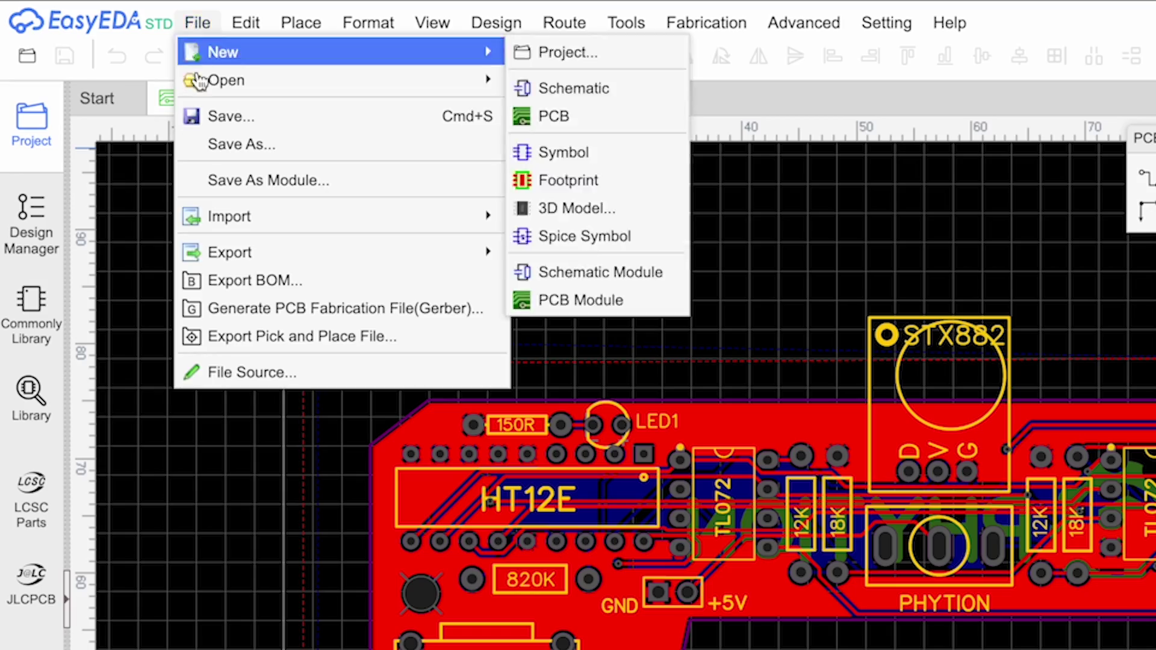
pyautogui.moveTo(209, 234)
pyautogui.click(212, 311)
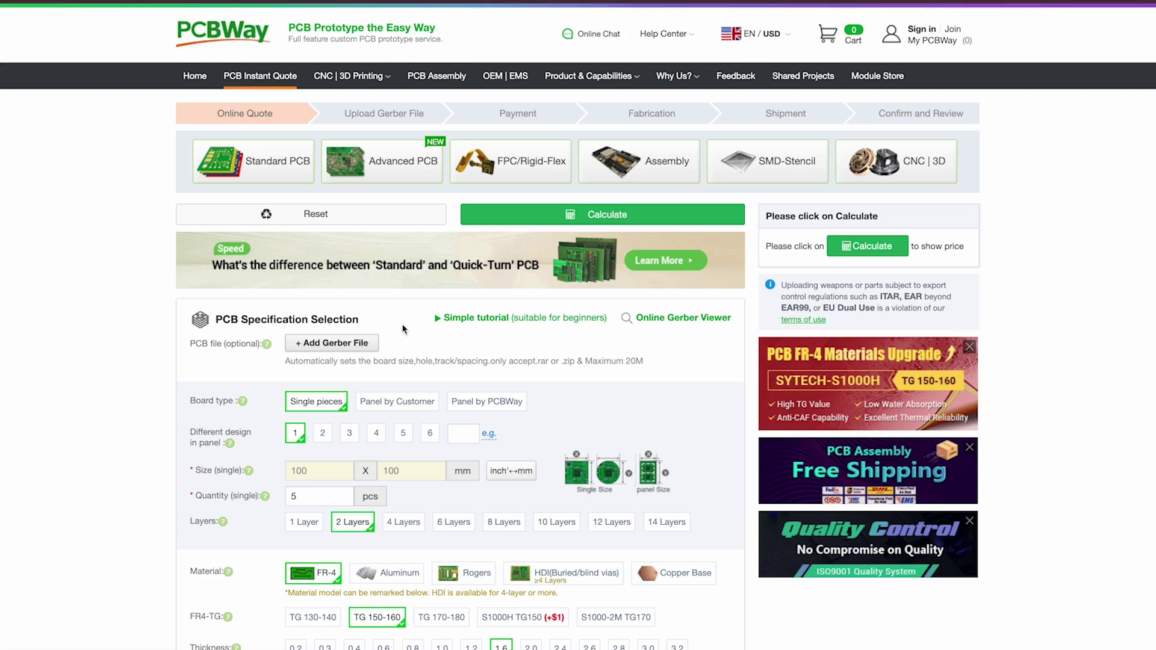
# Step: Switch to the PCBWay instant quote page and add the board's Gerber file
pyautogui.click(335, 343)
pyautogui.click(803, 439)
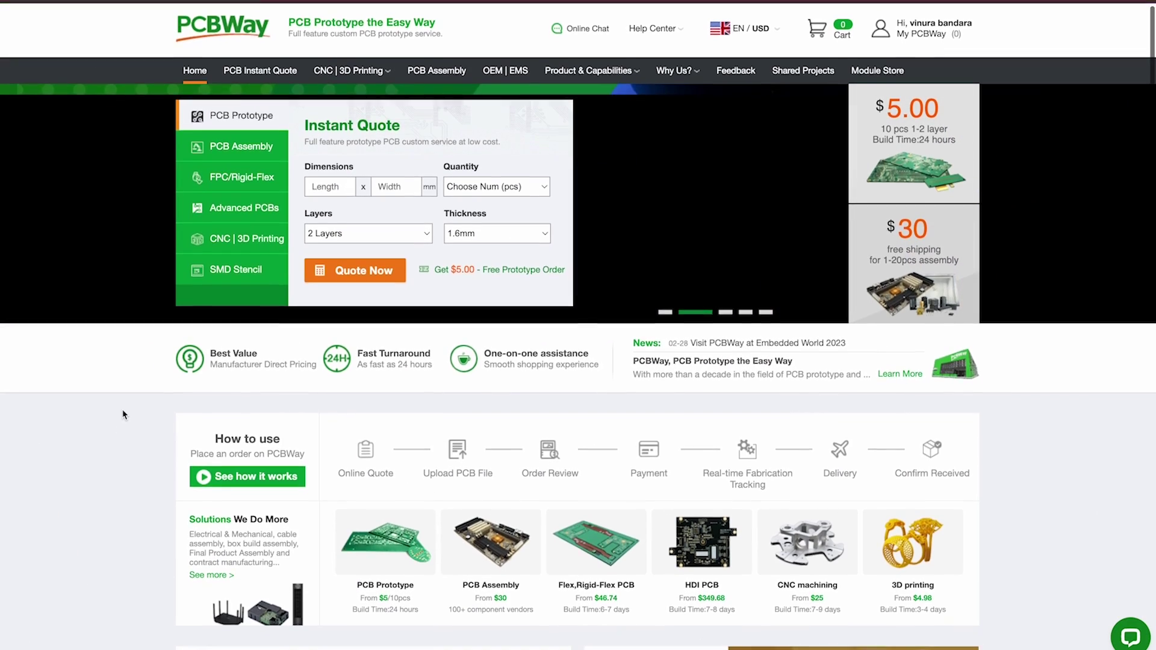
# Step: Look through the services offered on the PCBWay home page
pyautogui.scroll(-2, 123, 415)
pyautogui.scroll(-3, 124, 414)
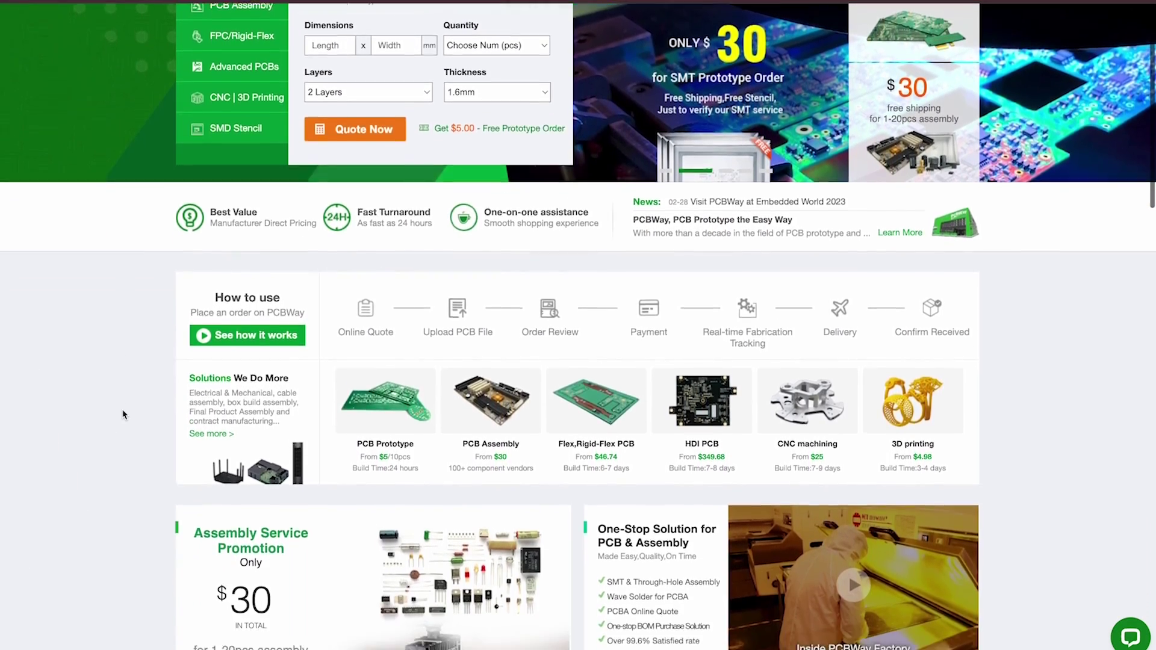
pyautogui.scroll(-3, 124, 415)
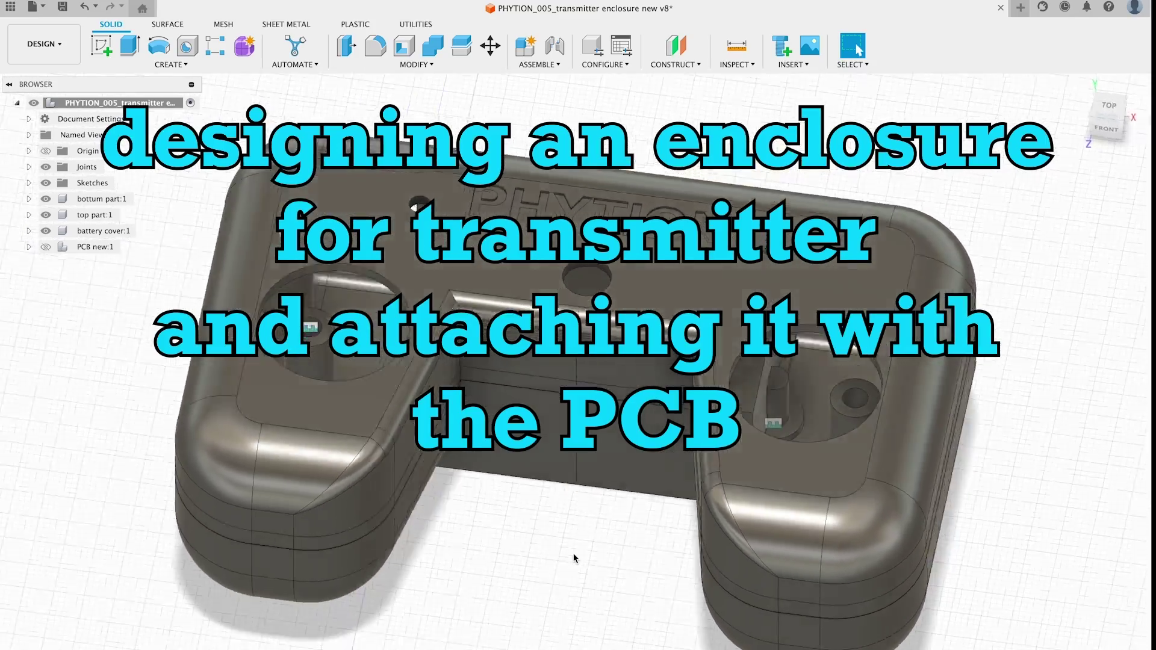
# Step: Switch to the Fusion enclosure model, hide its top part and show the PCB
pyautogui.click(45, 215)
pyautogui.click(45, 247)
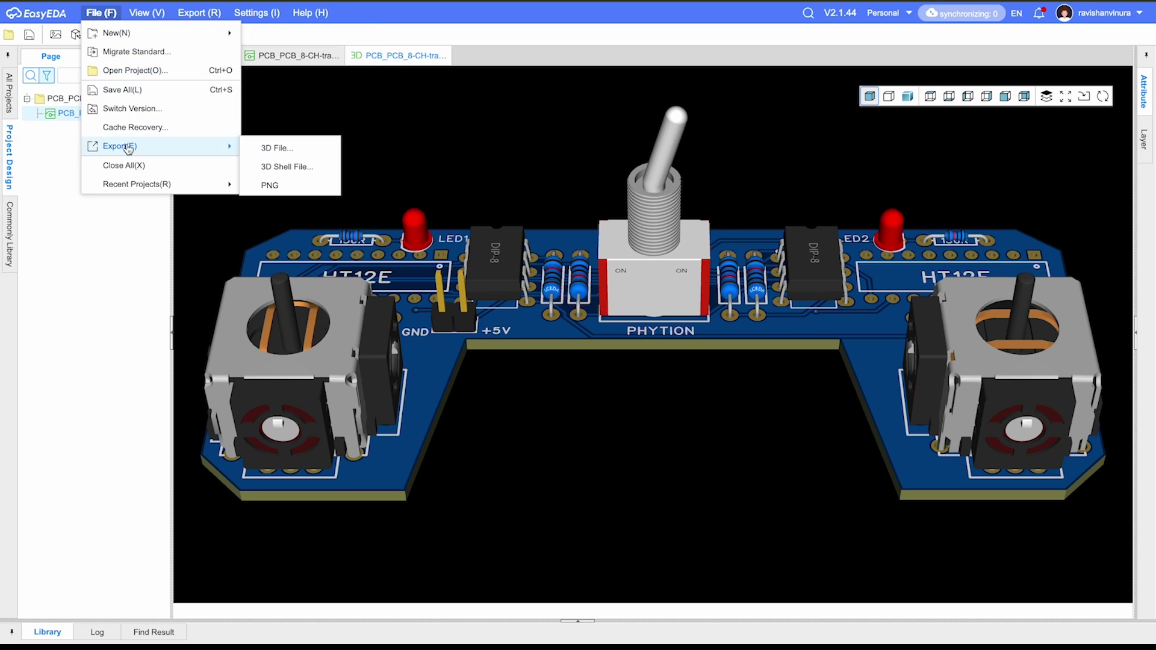
# Step: Export the transmitter board from EasyEDA as a 3D file and select it for upload to the PHYTION folder in Fusion
pyautogui.click(277, 148)
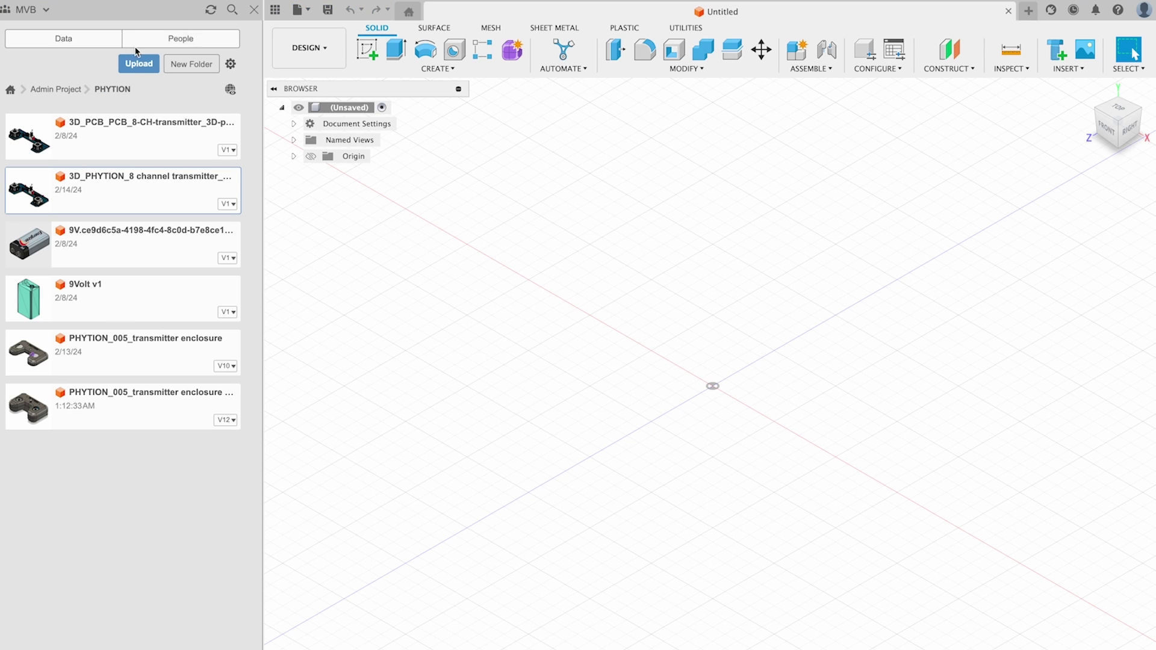
pyautogui.click(140, 64)
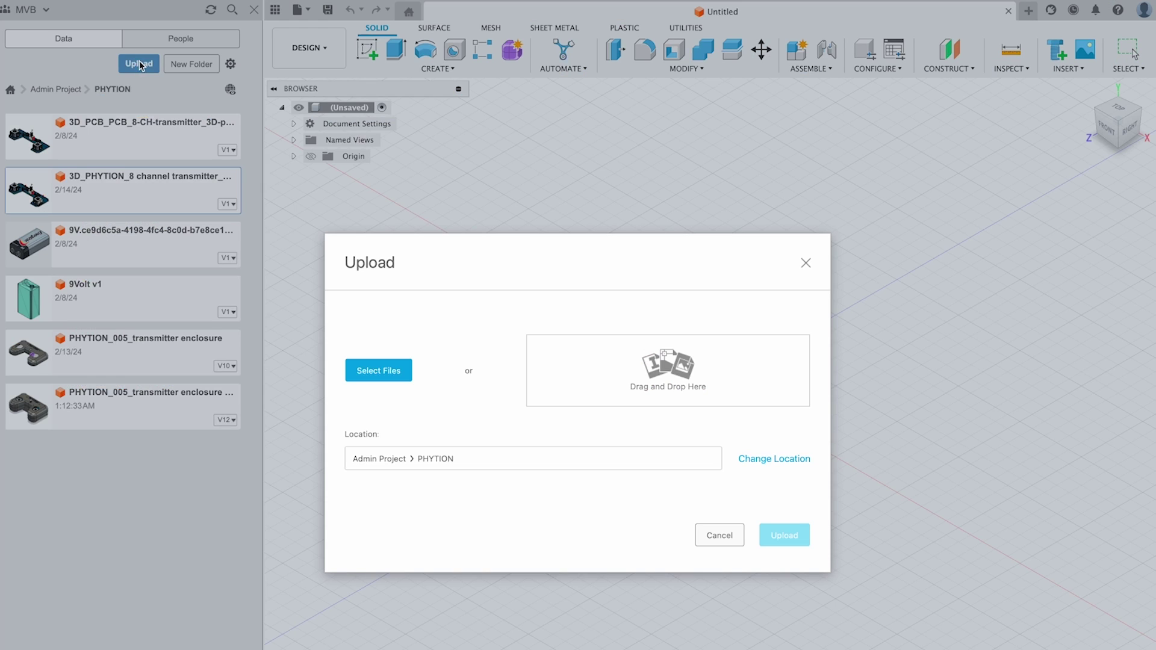
pyautogui.click(386, 369)
pyautogui.click(510, 158)
pyautogui.click(808, 386)
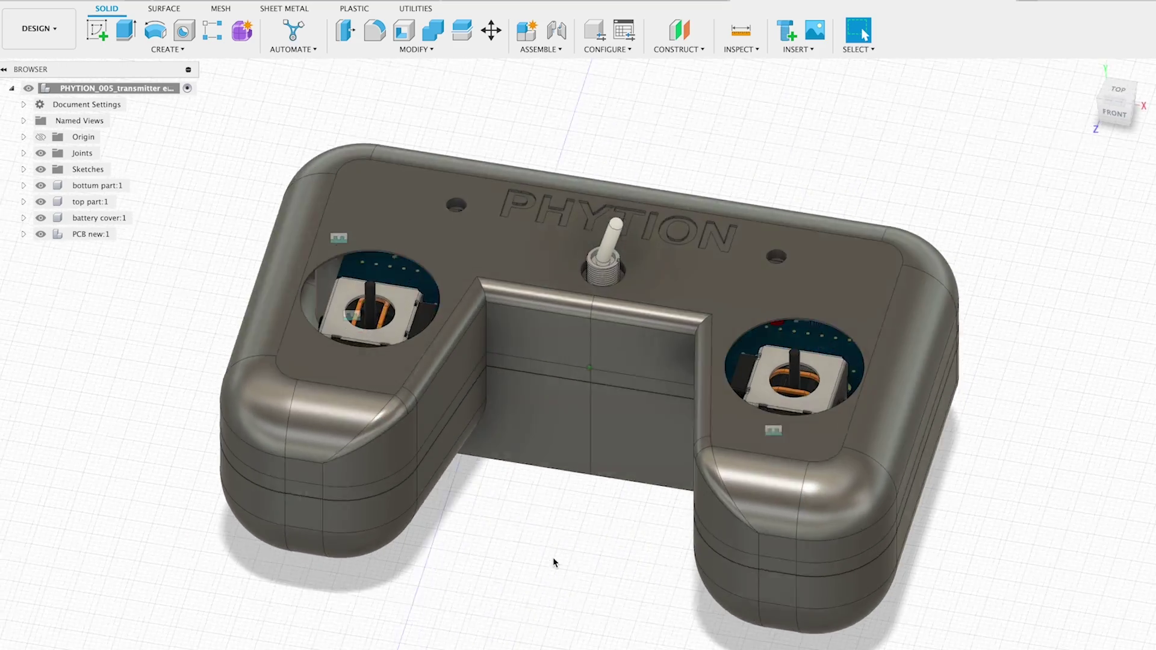
# Step: Hide the enclosure's top part and toggle the battery cover's visibility to inspect the bottom part
pyautogui.click(40, 202)
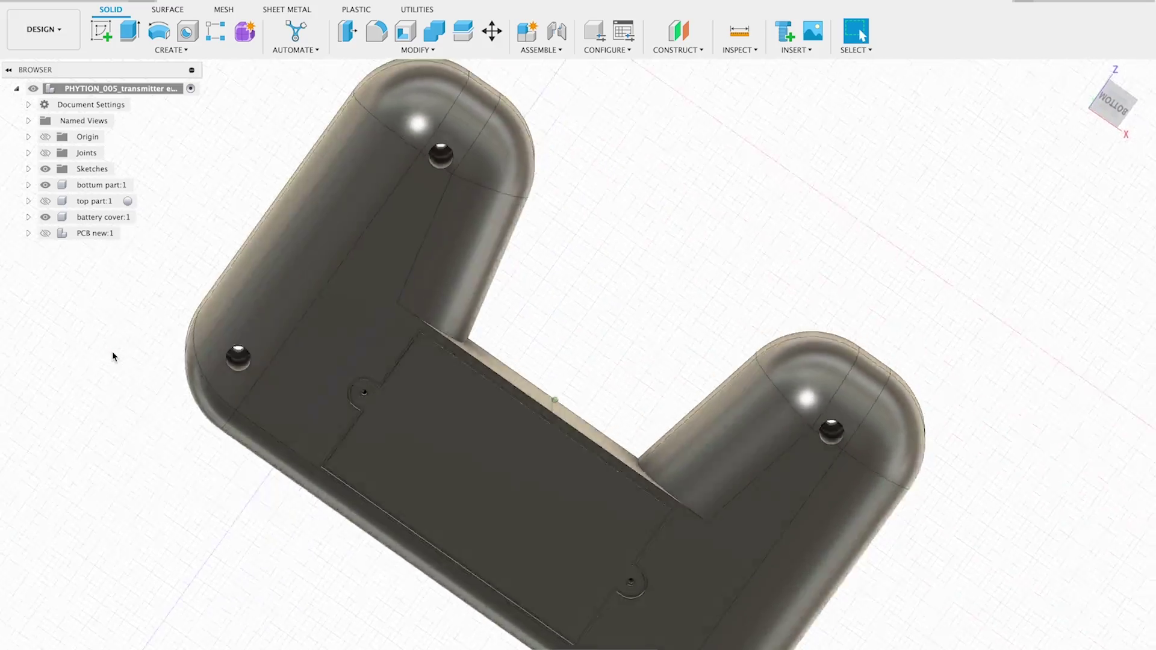
pyautogui.click(46, 216)
pyautogui.click(46, 217)
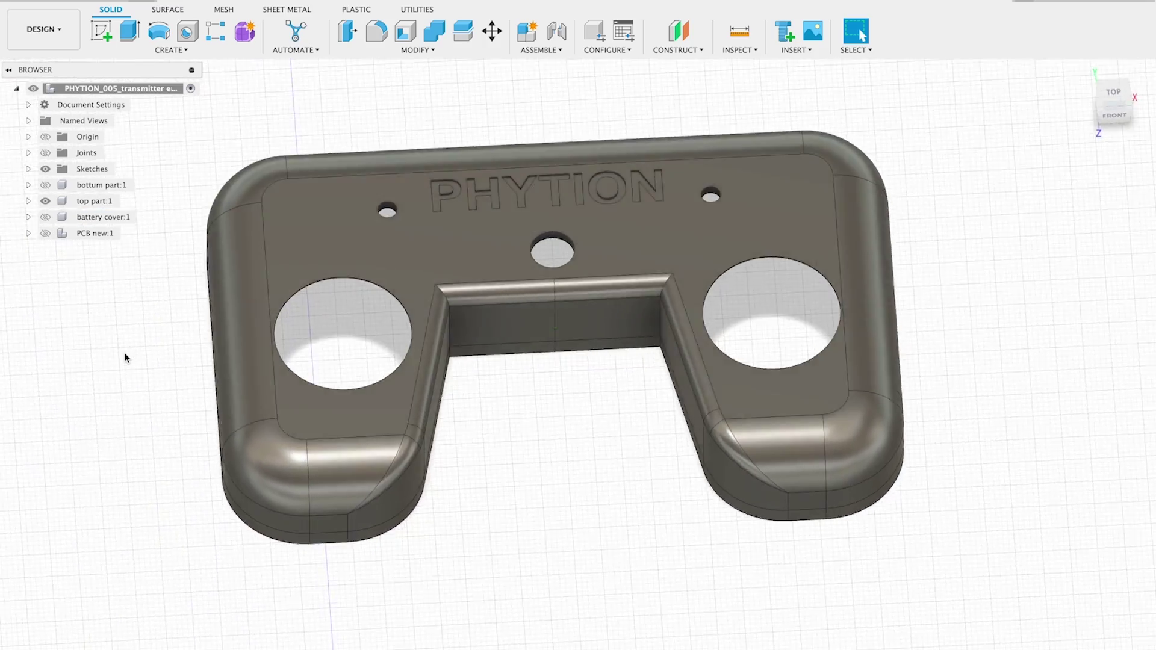
# Step: Show the bottom part, the battery cover and the PCB together with the top part
pyautogui.click(45, 185)
pyautogui.click(45, 217)
pyautogui.click(45, 233)
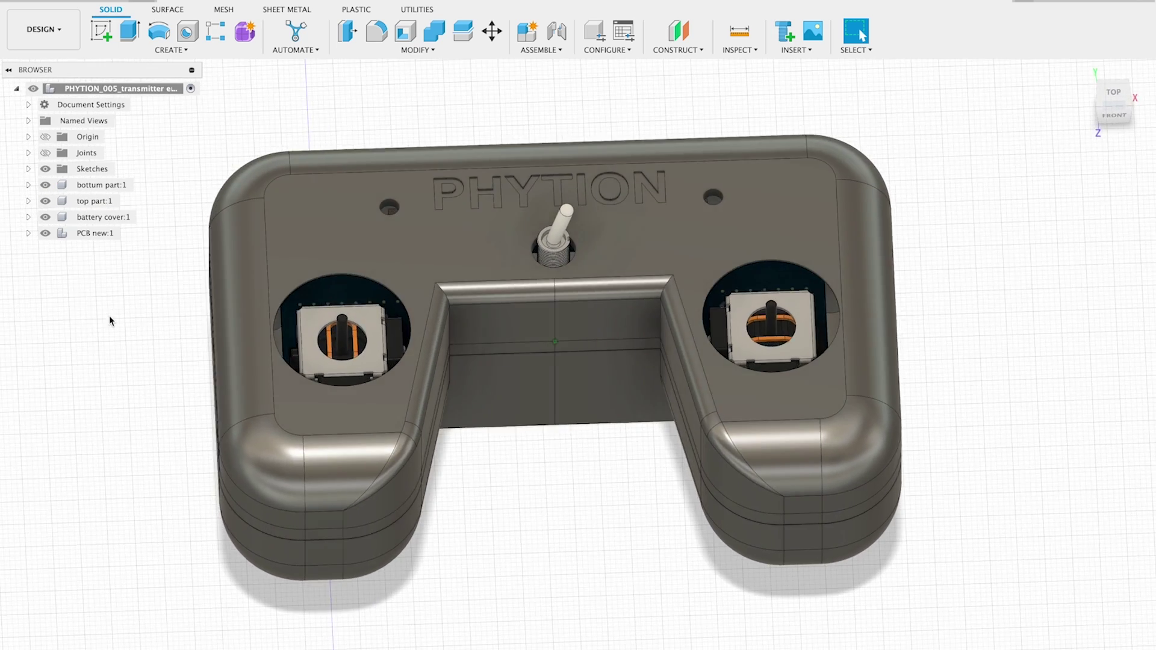
# Step: Cut a section view through the enclosure from its back face and shift the section plane to inspect the interior
pyautogui.click(740, 49)
pyautogui.click(749, 179)
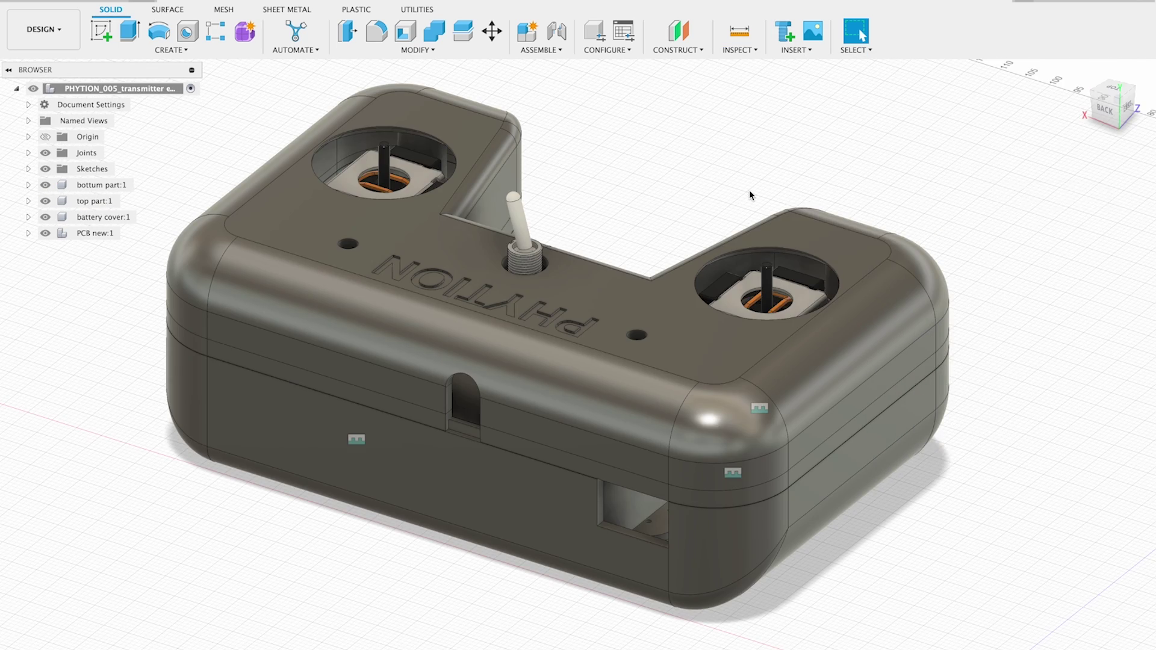
pyautogui.click(495, 483)
pyautogui.moveTo(495, 483); pyautogui.dragTo(635, 470)
pyautogui.moveTo(590, 422); pyautogui.dragTo(576, 469)
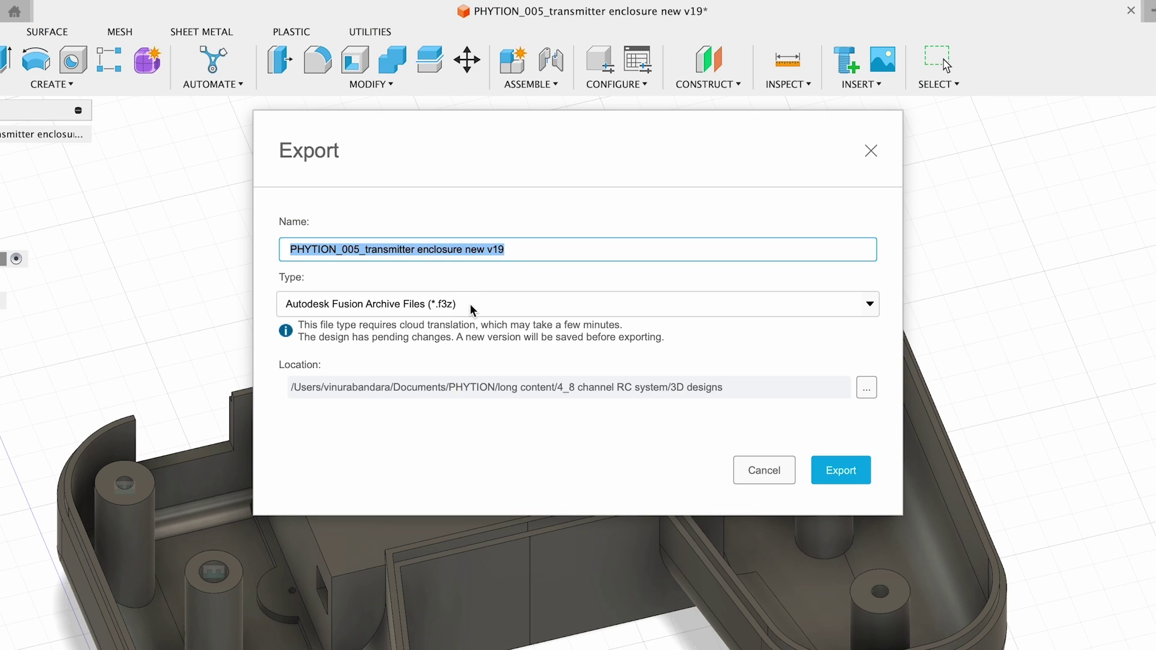
# Step: Choose the file type for exporting the enclosure's bottom part to the 3D designs folder
pyautogui.click(470, 303)
pyautogui.click(378, 472)
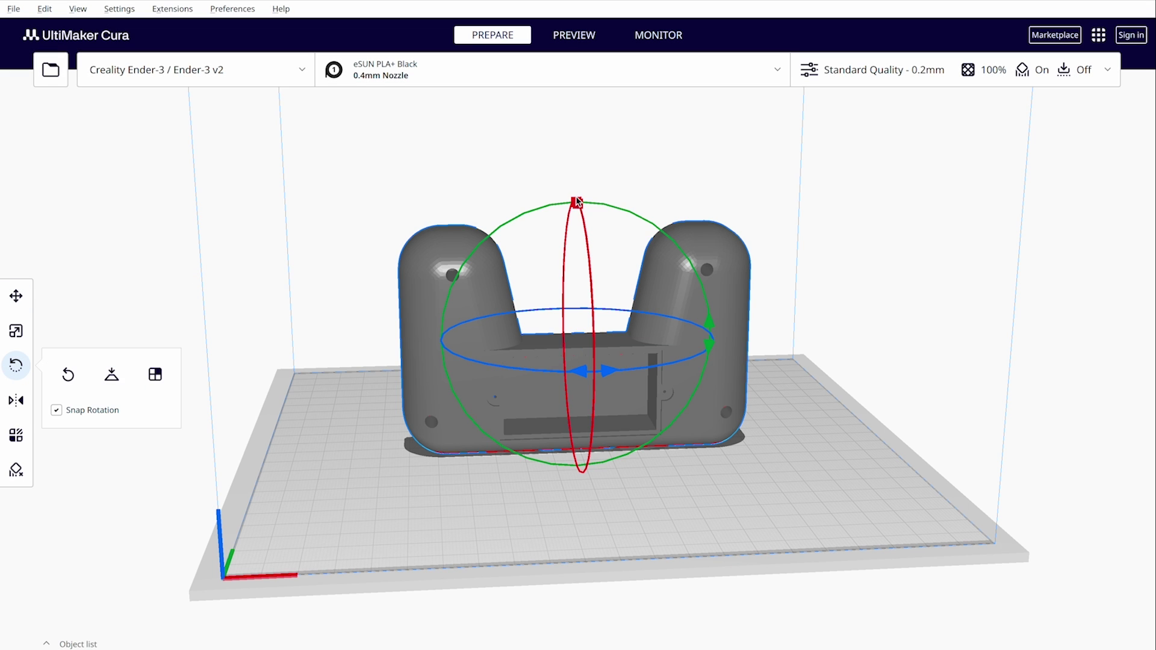
# Step: Switch to UltiMaker Cura and rotate the enclosure's bottom part so its outer face lies flat on the build plate
pyautogui.moveTo(577, 201); pyautogui.dragTo(600, 412)
pyautogui.click(987, 124)
# Step: Review the custom print settings and step through the sliced layers of the bottom part in the preview
pyautogui.click(1108, 69)
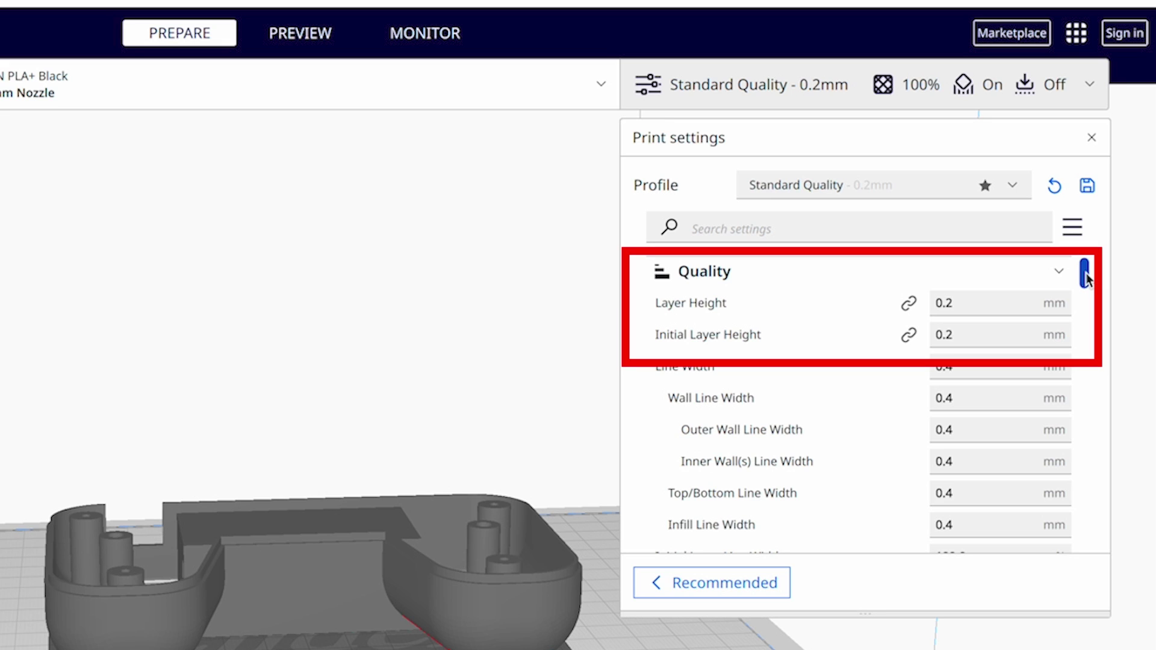
pyautogui.moveTo(1087, 278)
pyautogui.mouseDown()
pyautogui.moveTo(1102, 358)
pyautogui.moveTo(1097, 343)
pyautogui.moveTo(1102, 511)
pyautogui.mouseUp()
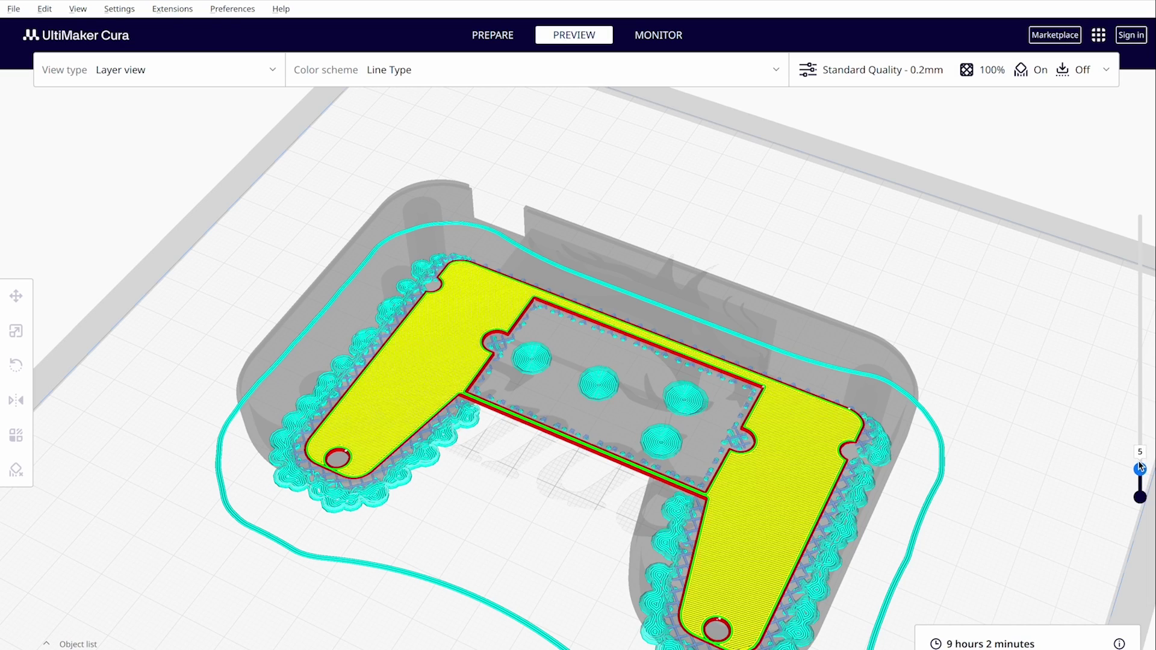
pyautogui.moveTo(1140, 473); pyautogui.dragTo(1118, 190)
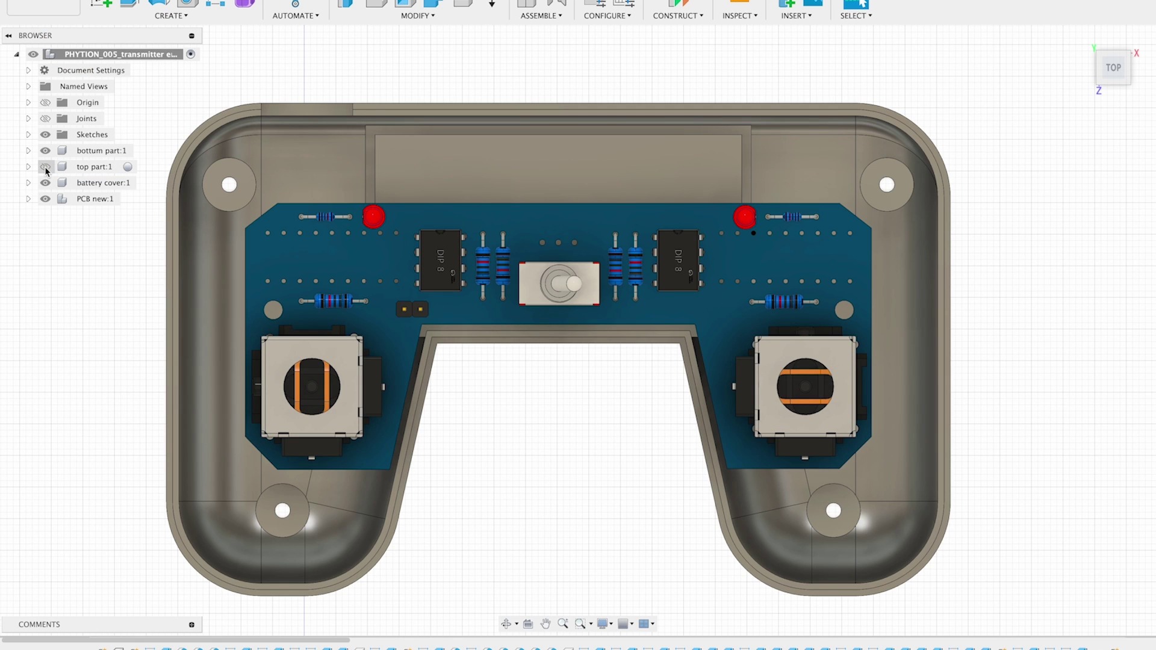
# Step: Switch to the Fusion enclosure model and toggle the top part's visibility over the installed PCB
pyautogui.click(47, 171)
pyautogui.click(46, 171)
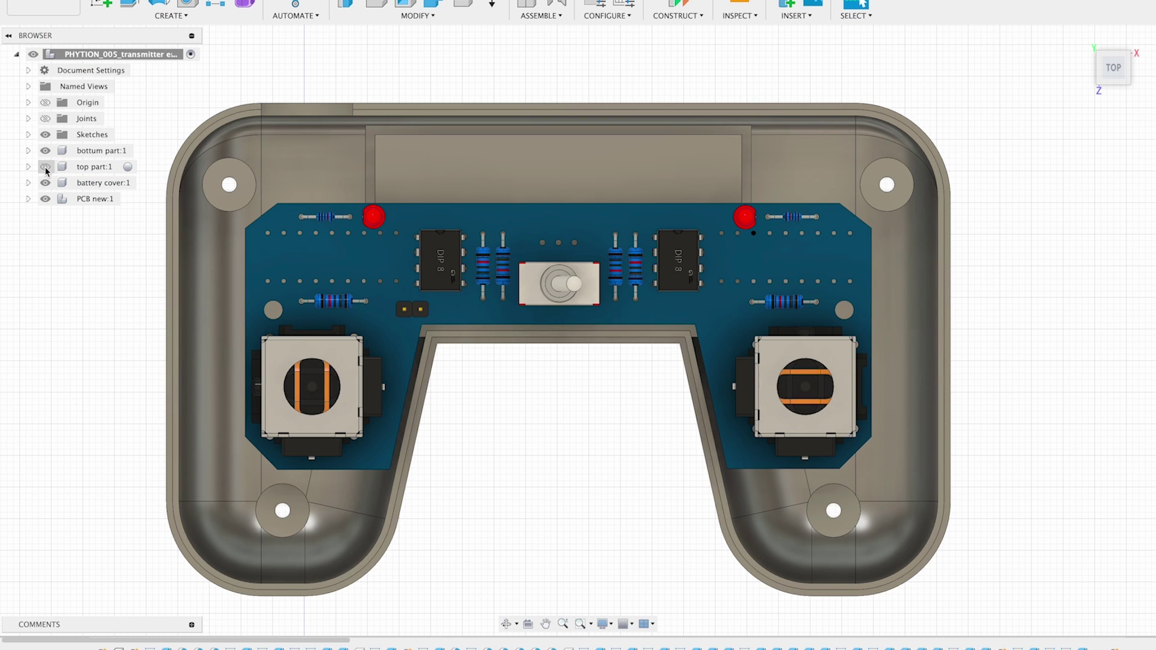